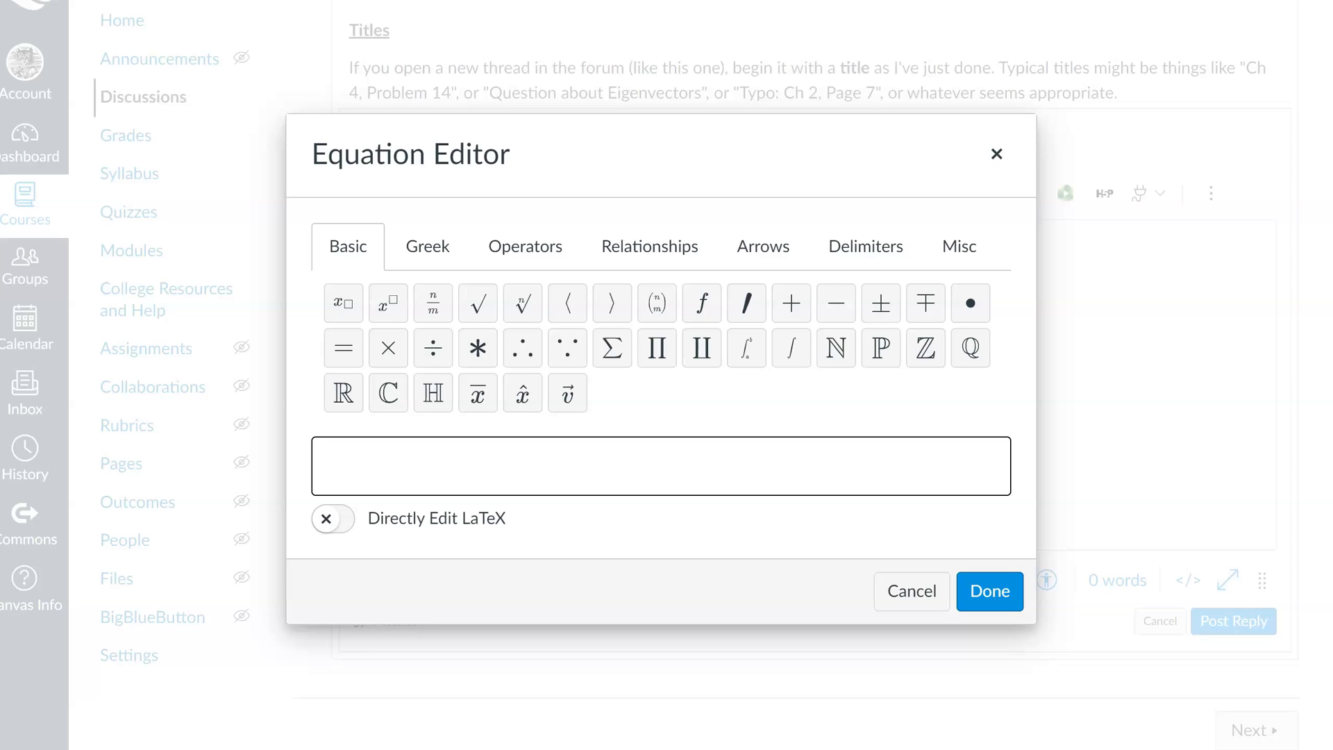
Browse the Equation Editor symbol categories, from Greek letters through delimiters and miscellaneous symbols.
key("Right")
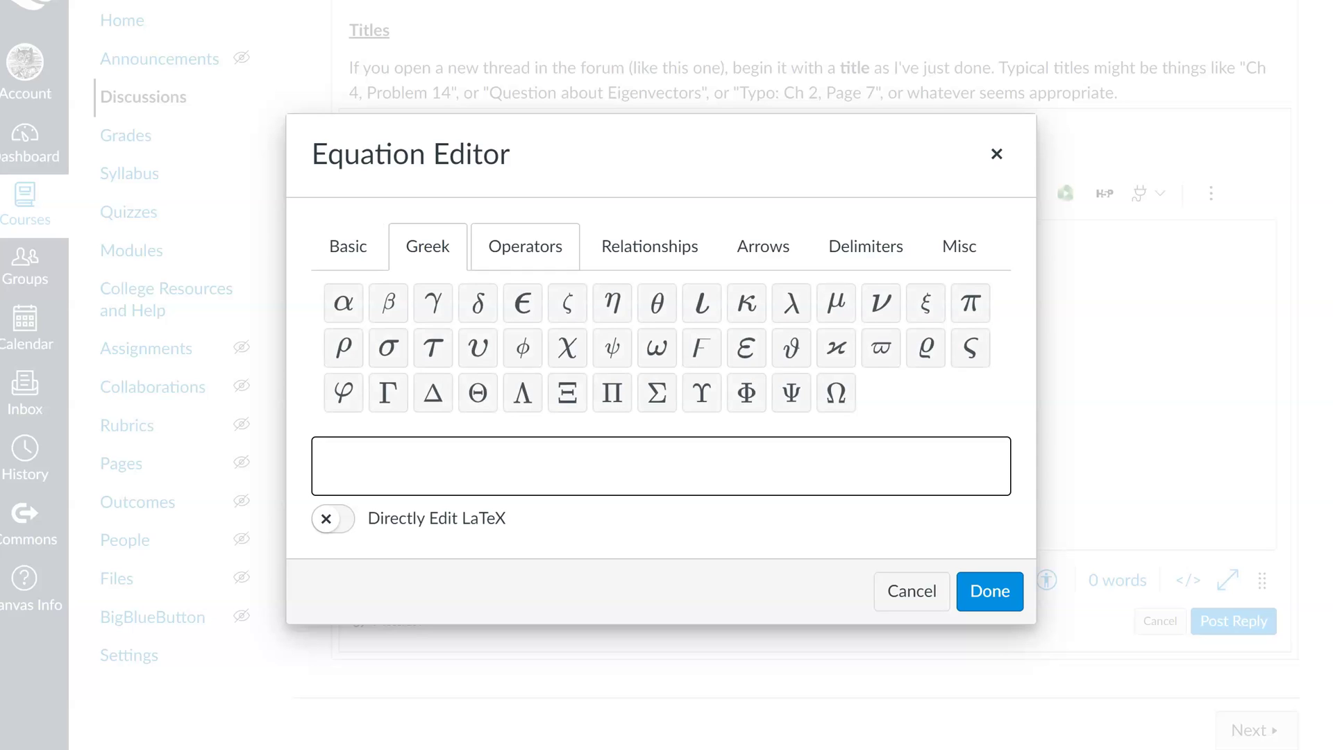
key("Right")
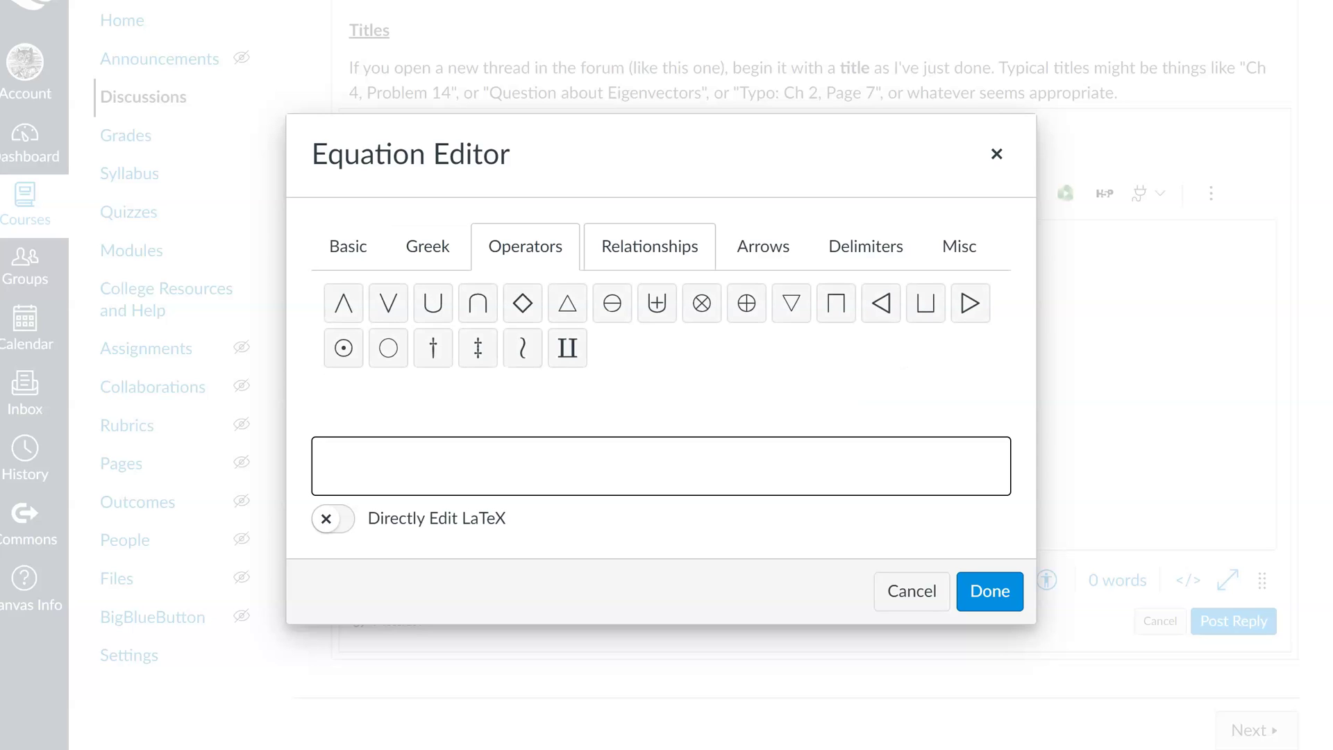
key("Right")
key("Right")
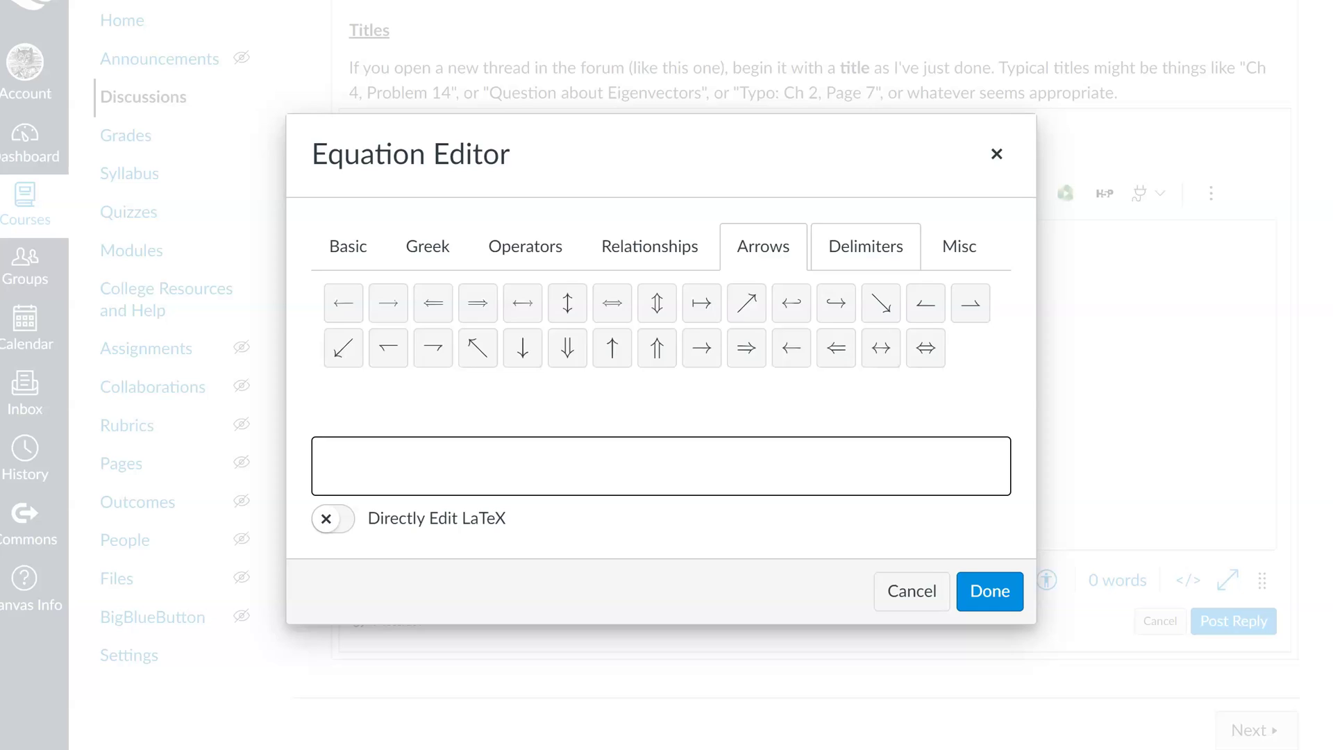
key("Right")
key("Right")
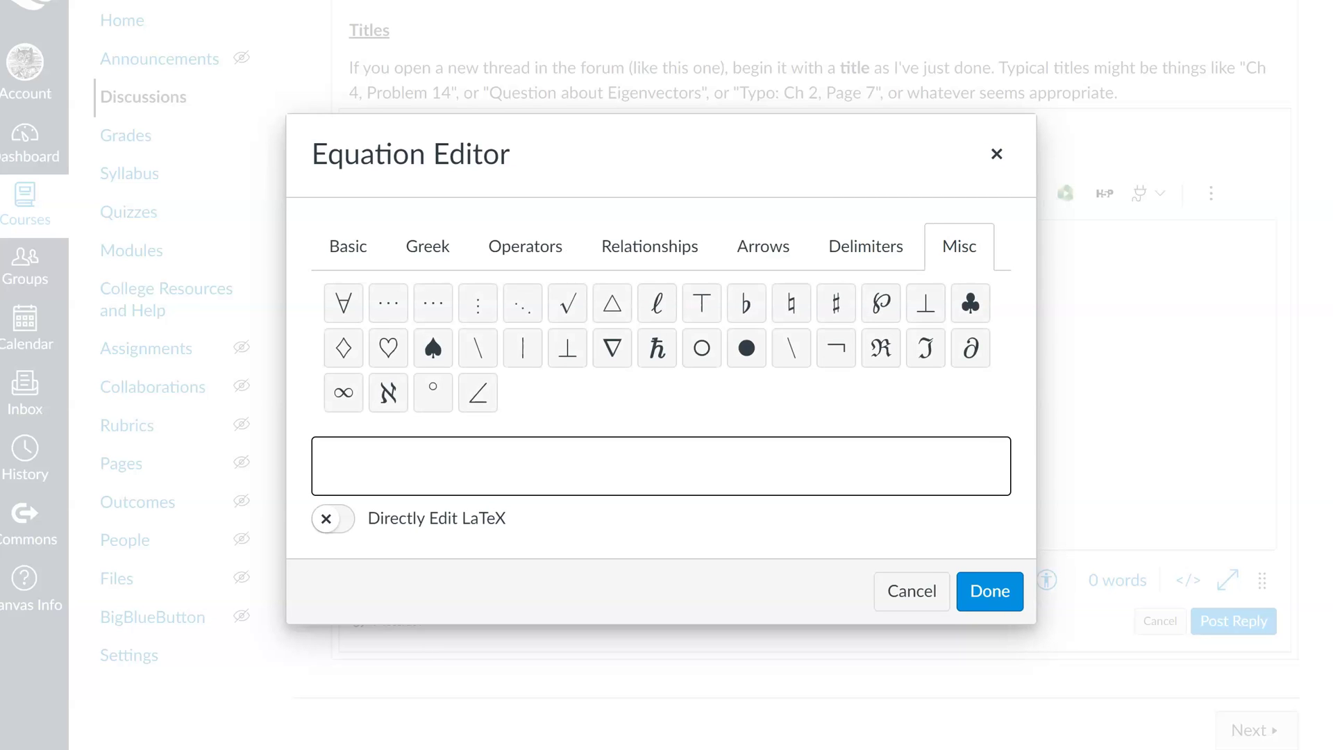
key("Right")
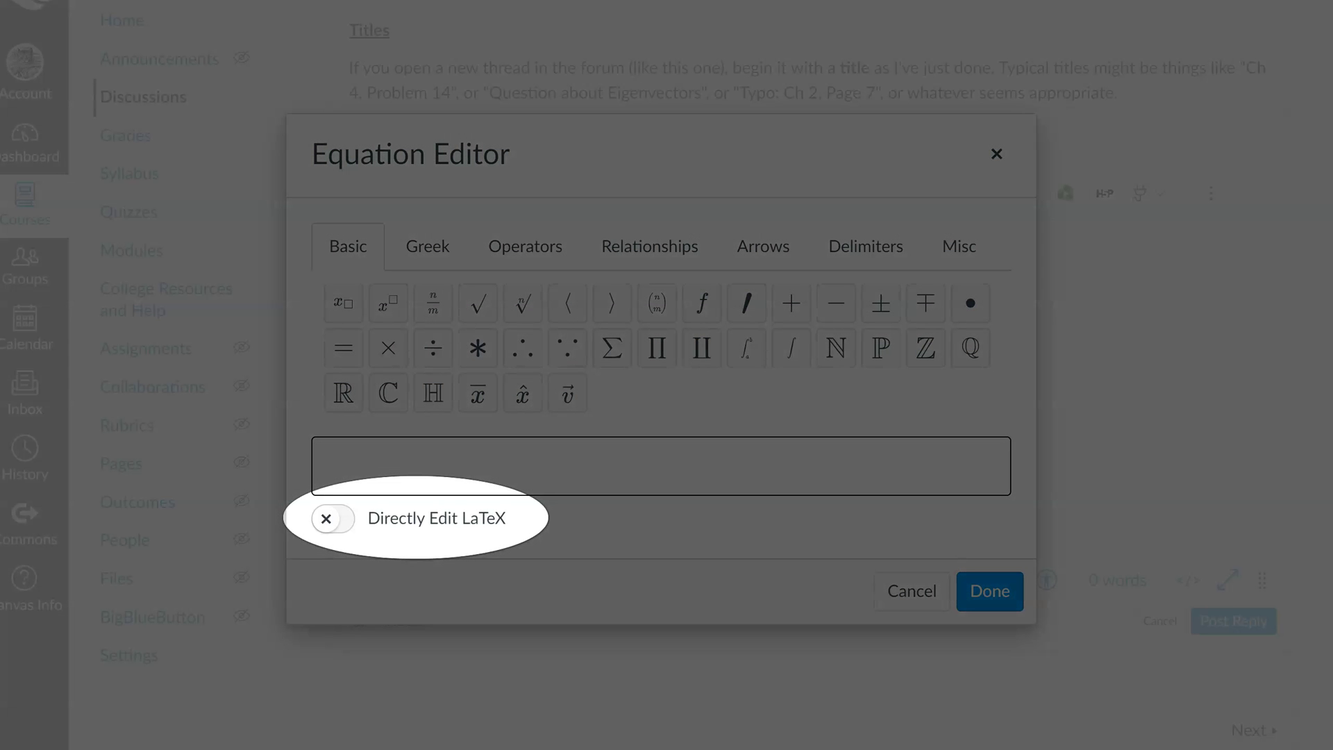
Turn on direct LaTeX editing and enter an empty \begin{pmatrix} … \end{pmatrix} environment.
key("space")
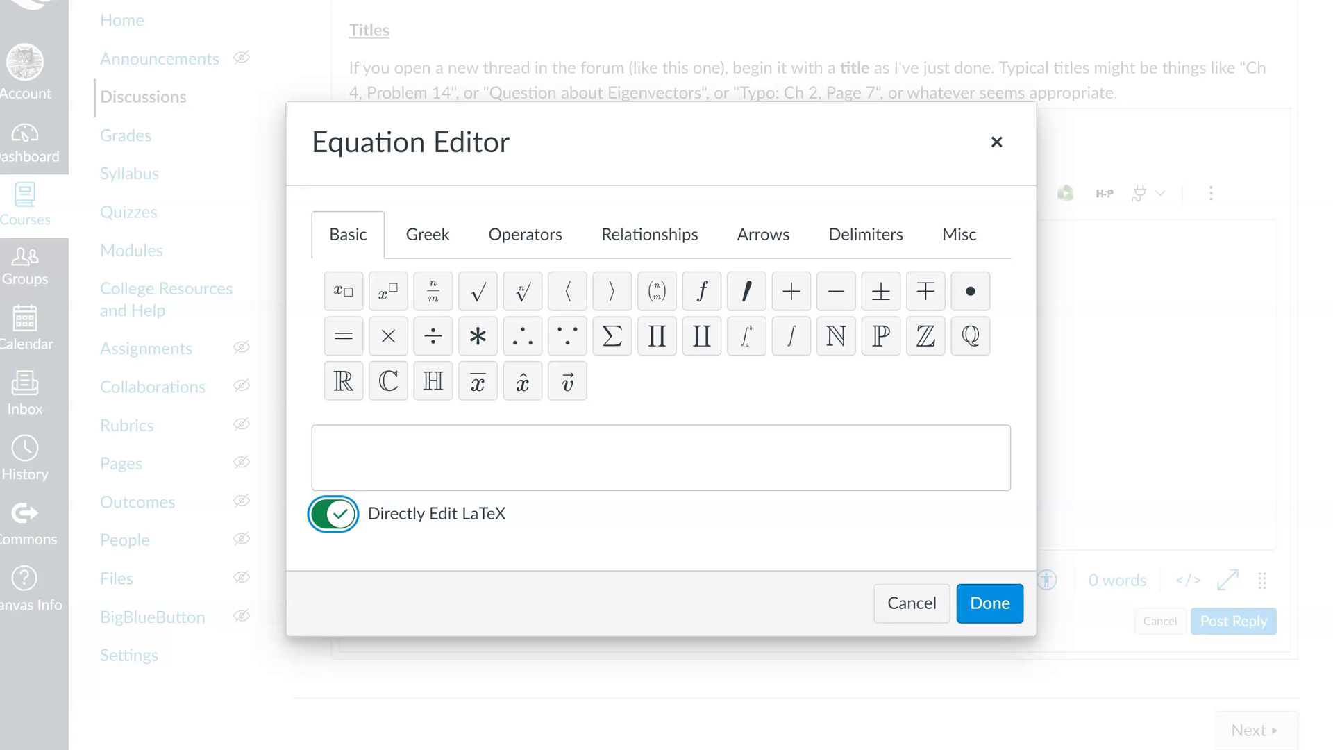
left_click(326, 448)
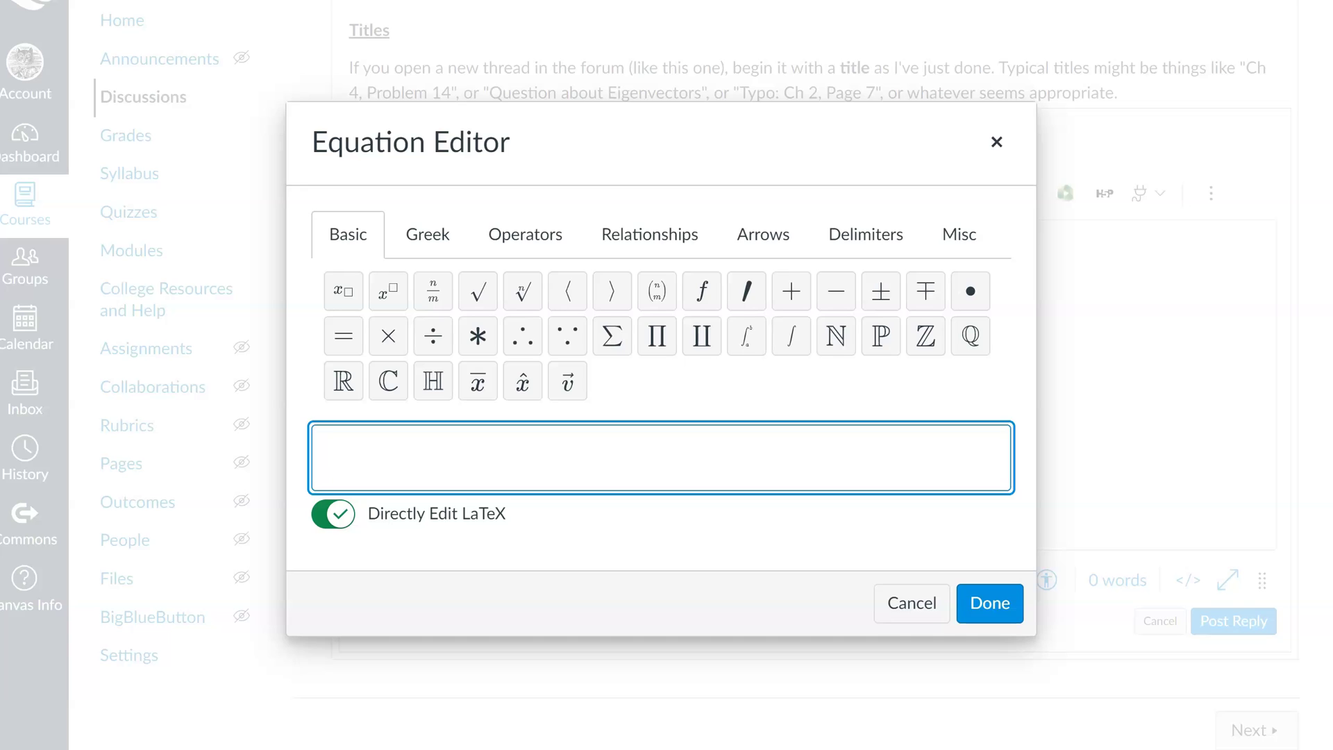
type("\\begin{")
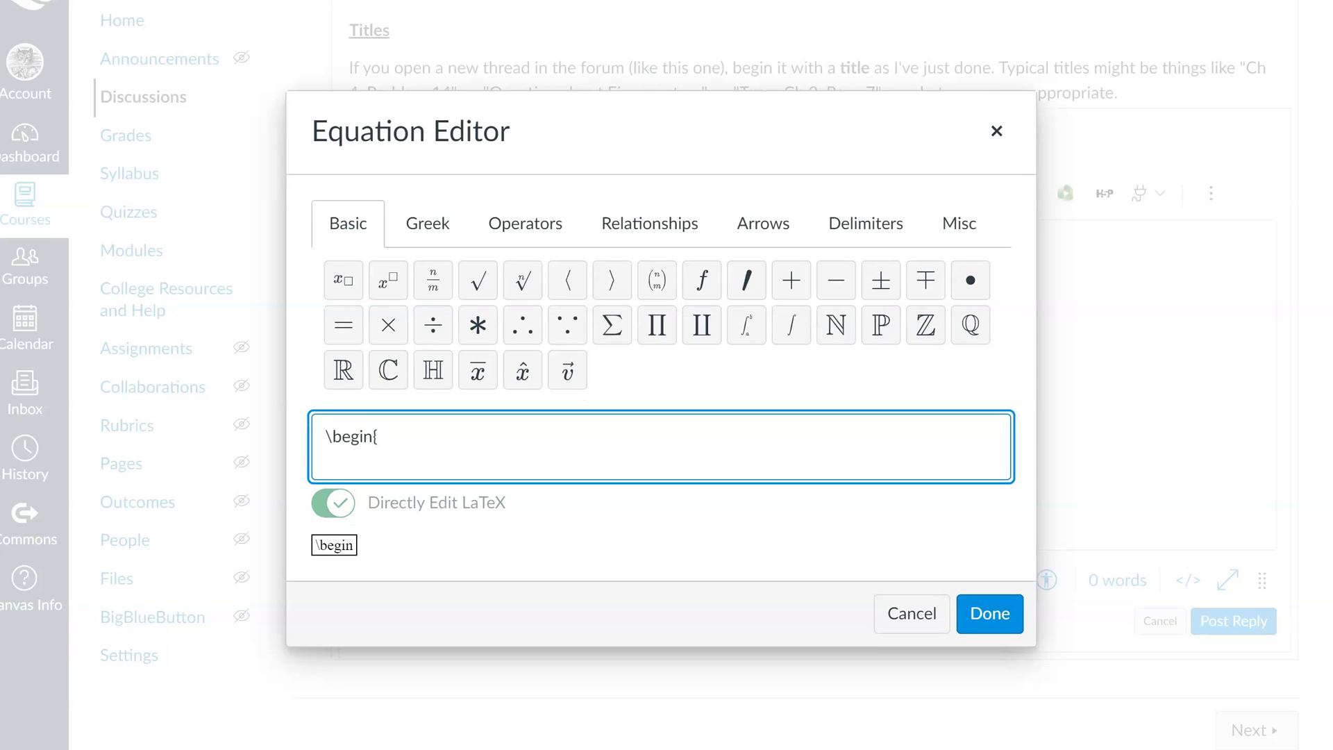
type("pma")
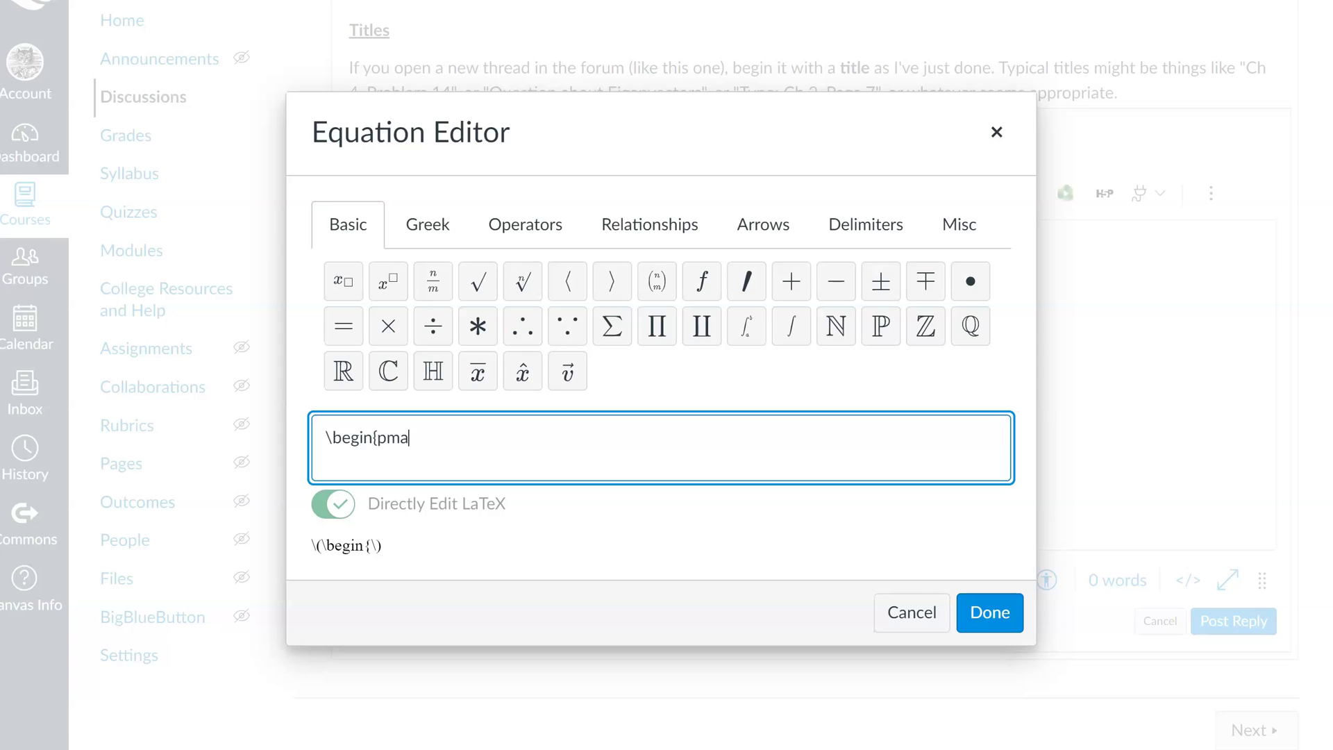
type("trix}")
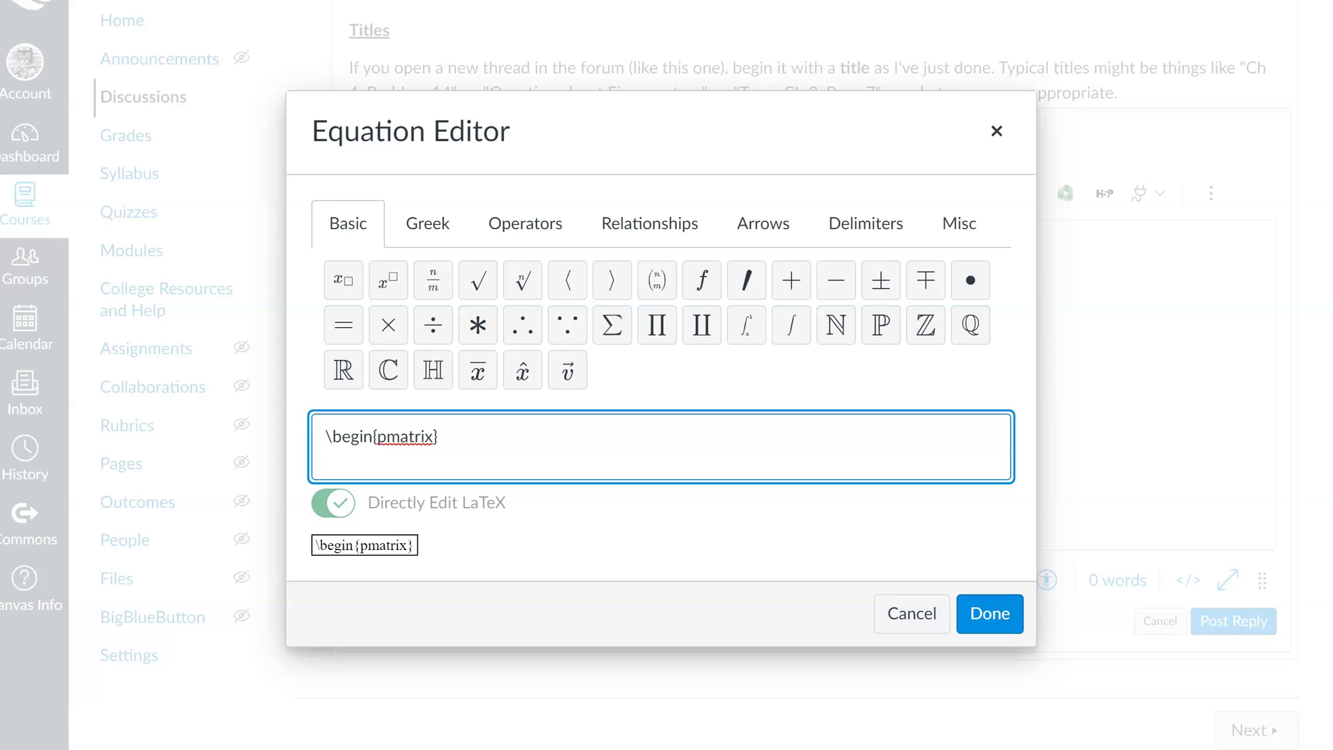
key("Return")
type("\\end{pmatrix}")
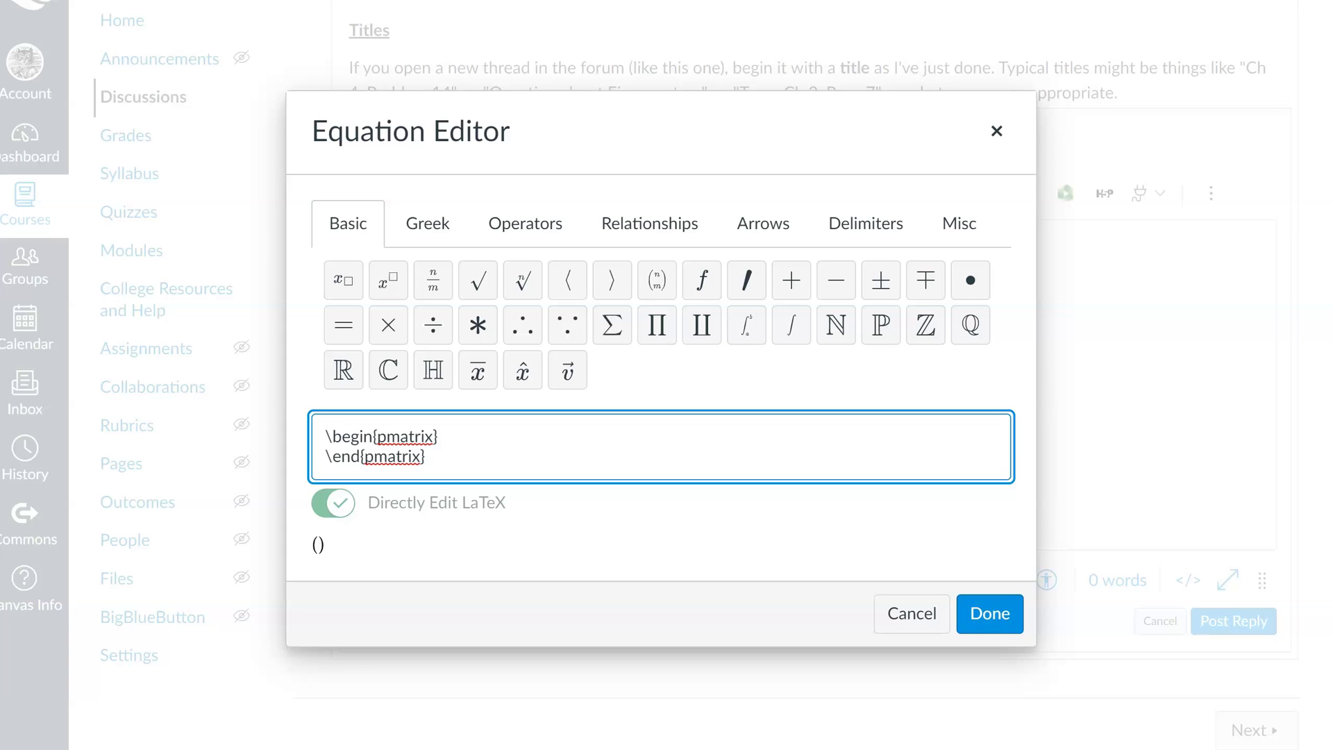
left_click(438, 436)
Add blank lines inside the pmatrix and enter 1, 4 and 7 on separate lines.
key("Return")
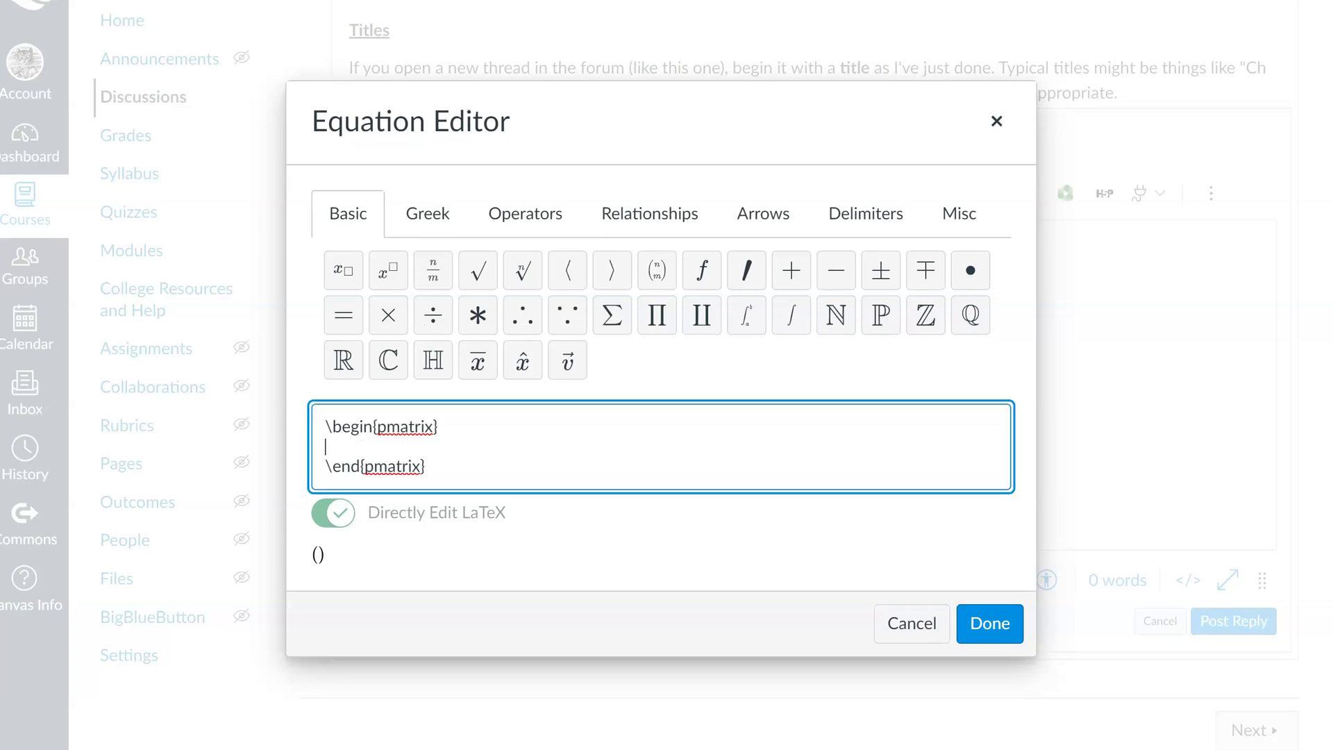
key("Return")
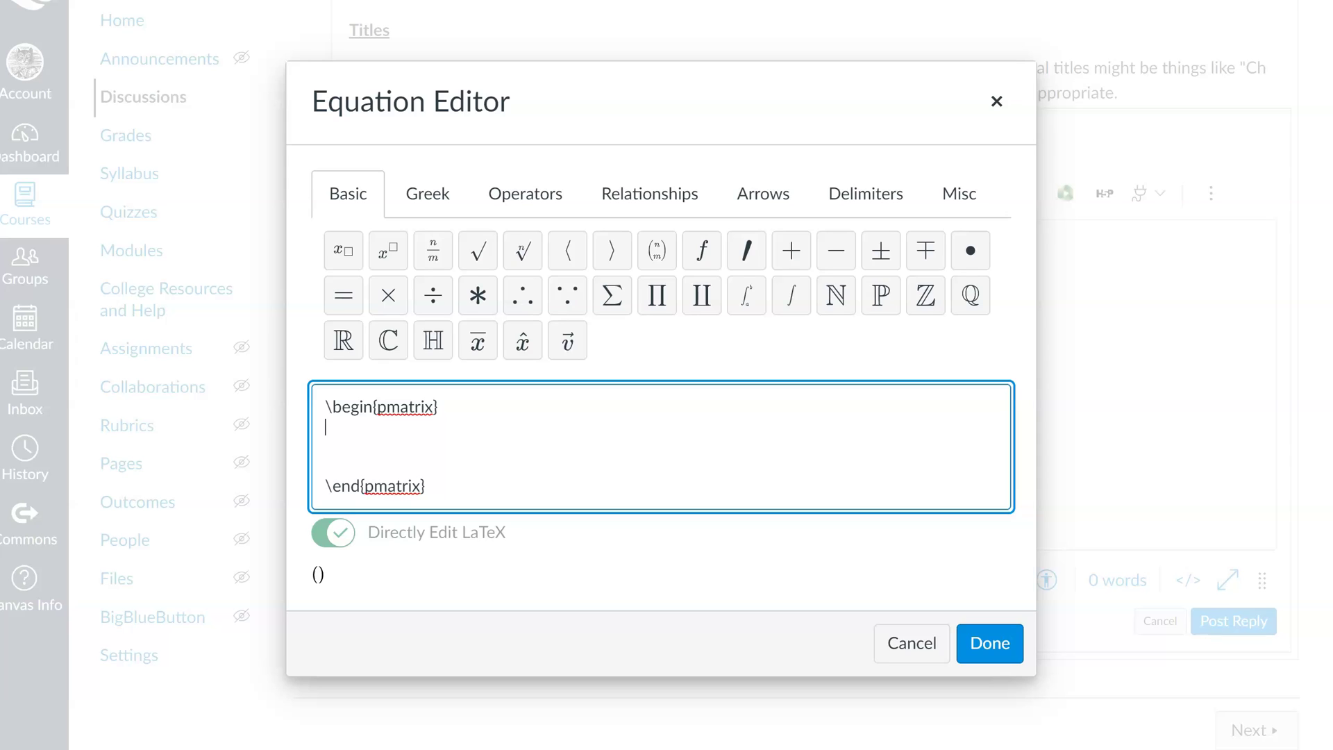
type("1")
key("Down")
type("4")
key("Down")
type("7")
Add row breaks after 1 and 4, completing rows 1&2&3, 4&5&6 and 7&8&9.
type("\\\\")
key("Down")
type("\\\\")
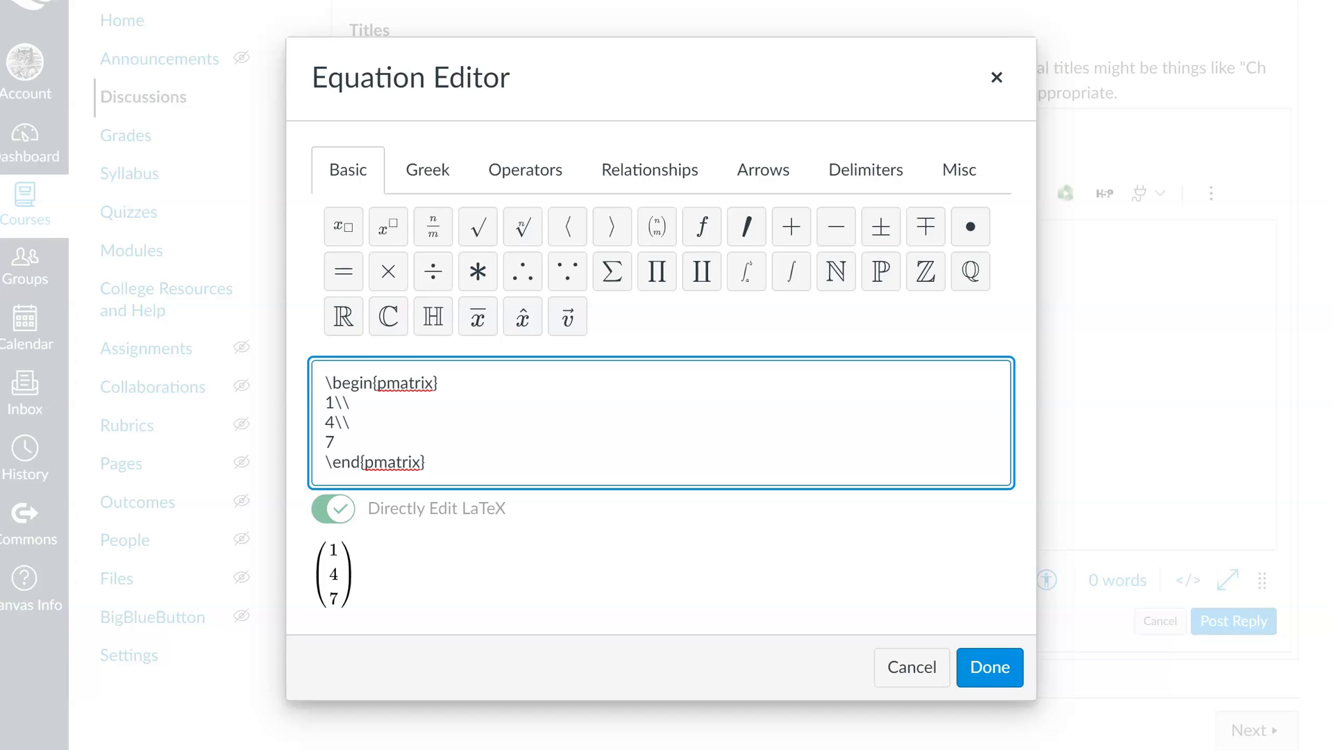
type("&2&3\\\\ 4")
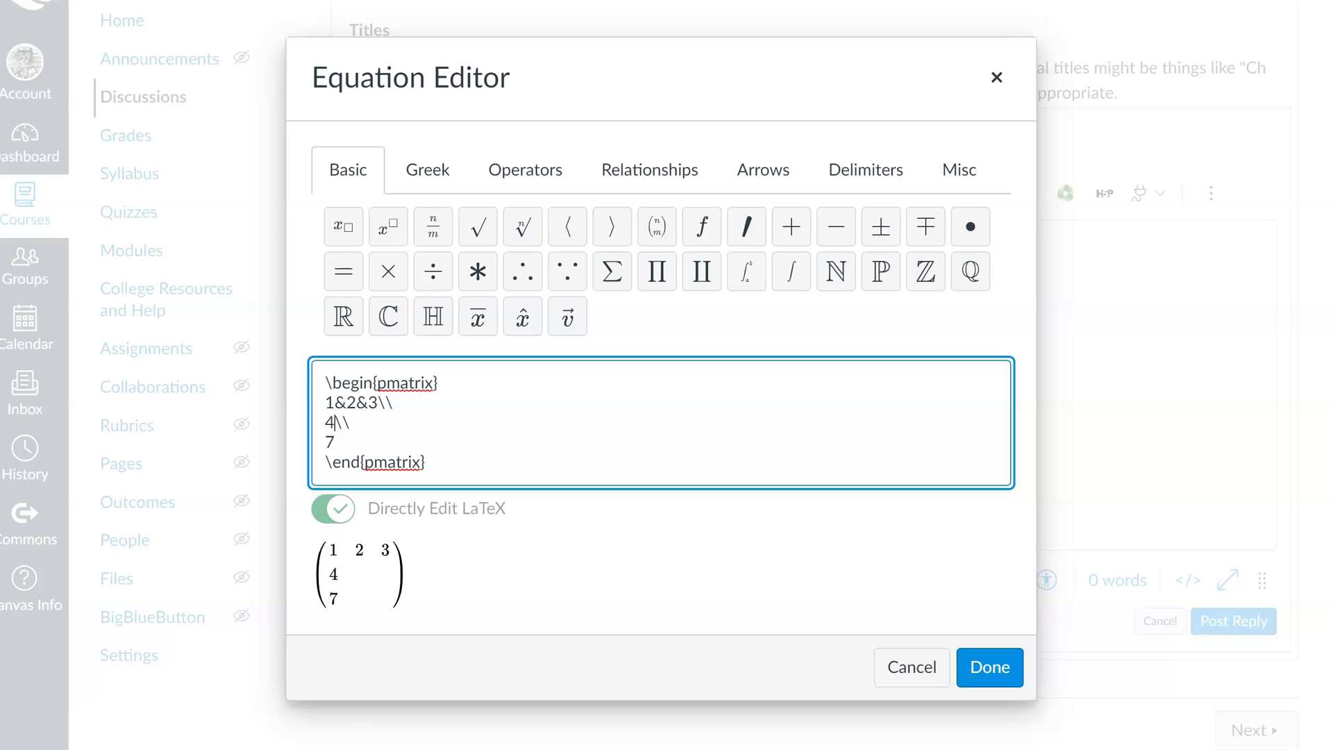
type("&5&6\\\\ 7")
type("&8")
type("&9")
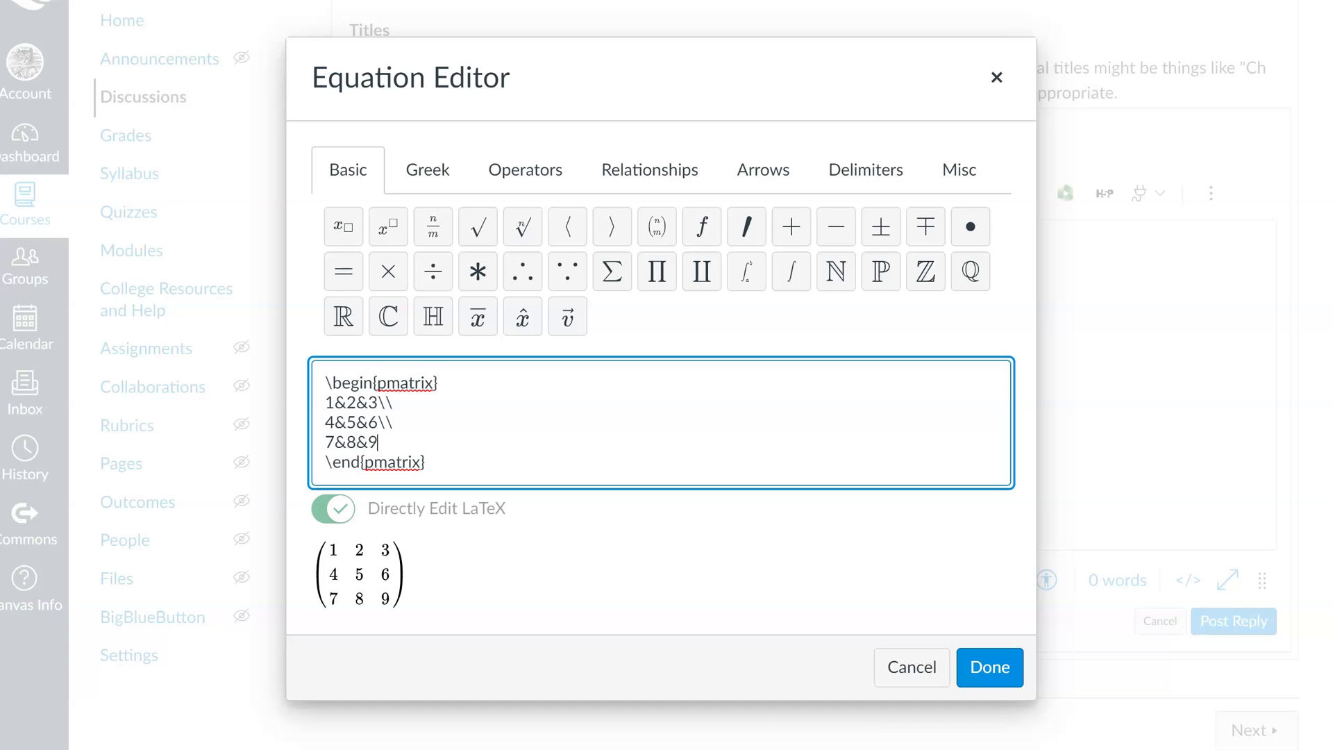
Insert the matrix equation into the reply and type 'Huzzah!' after it.
left_click(990, 666)
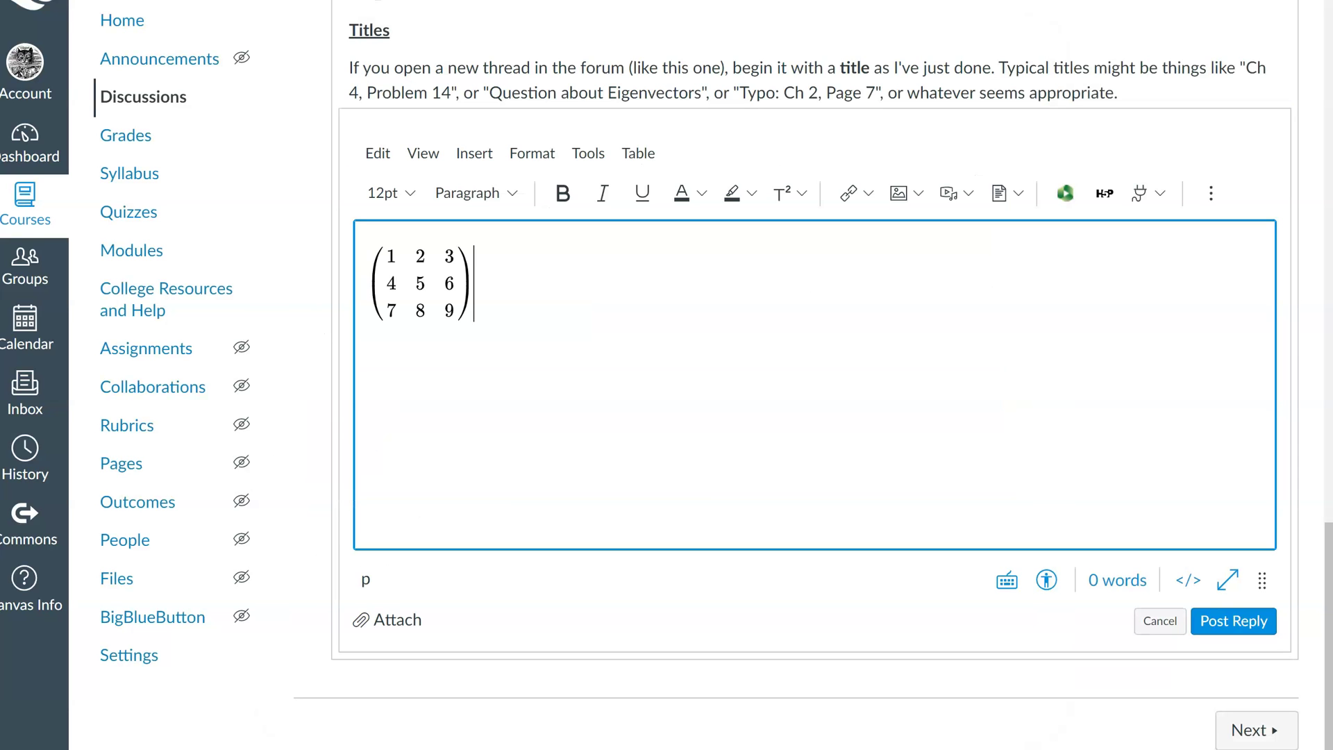
type("Huzzah!")
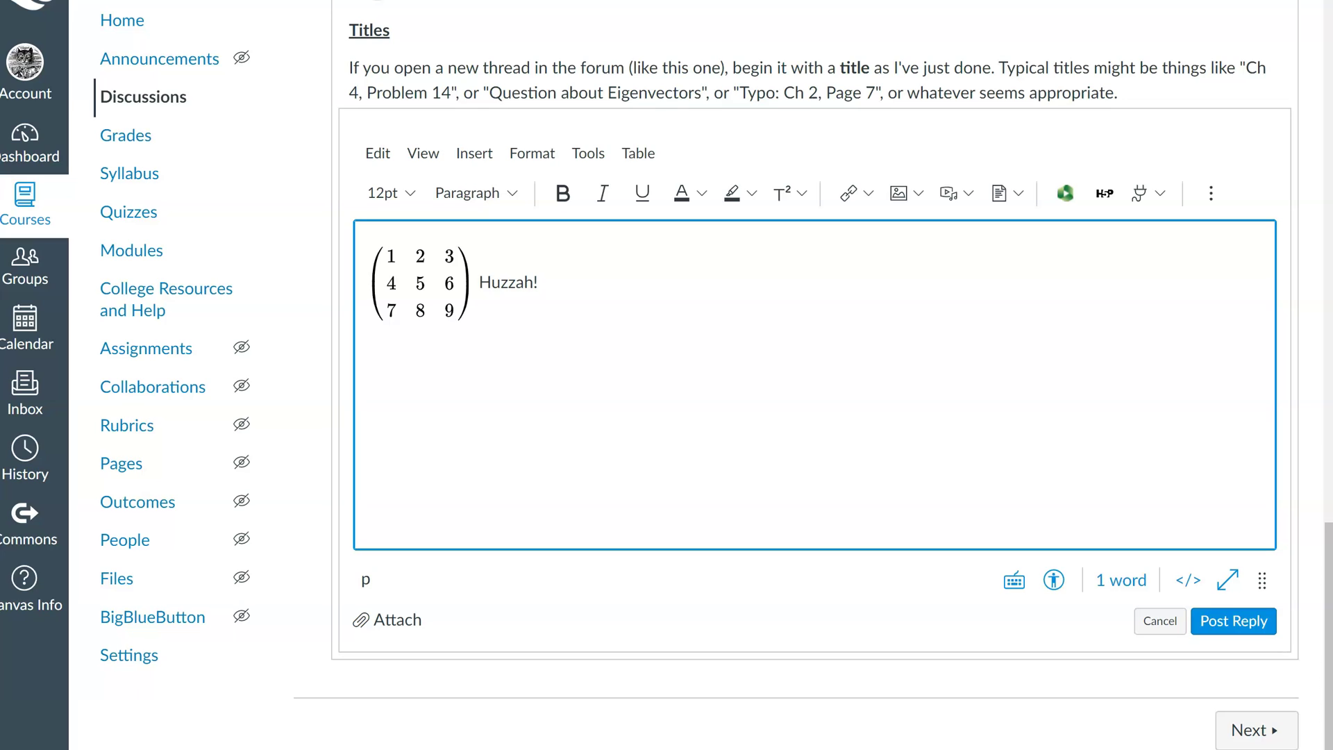
Reopen the matrix equation and change pmatrix to array in both \begin and \end.
double_click(416, 288)
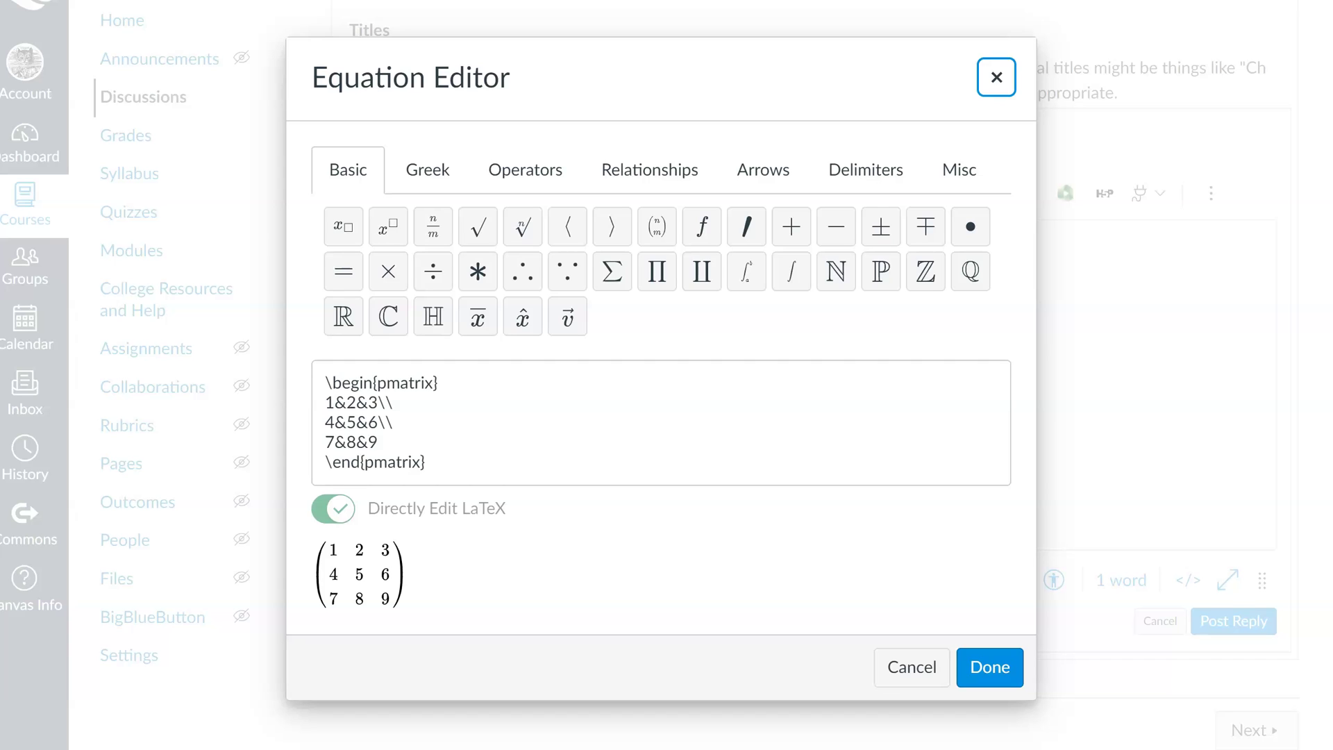
left_click(435, 382)
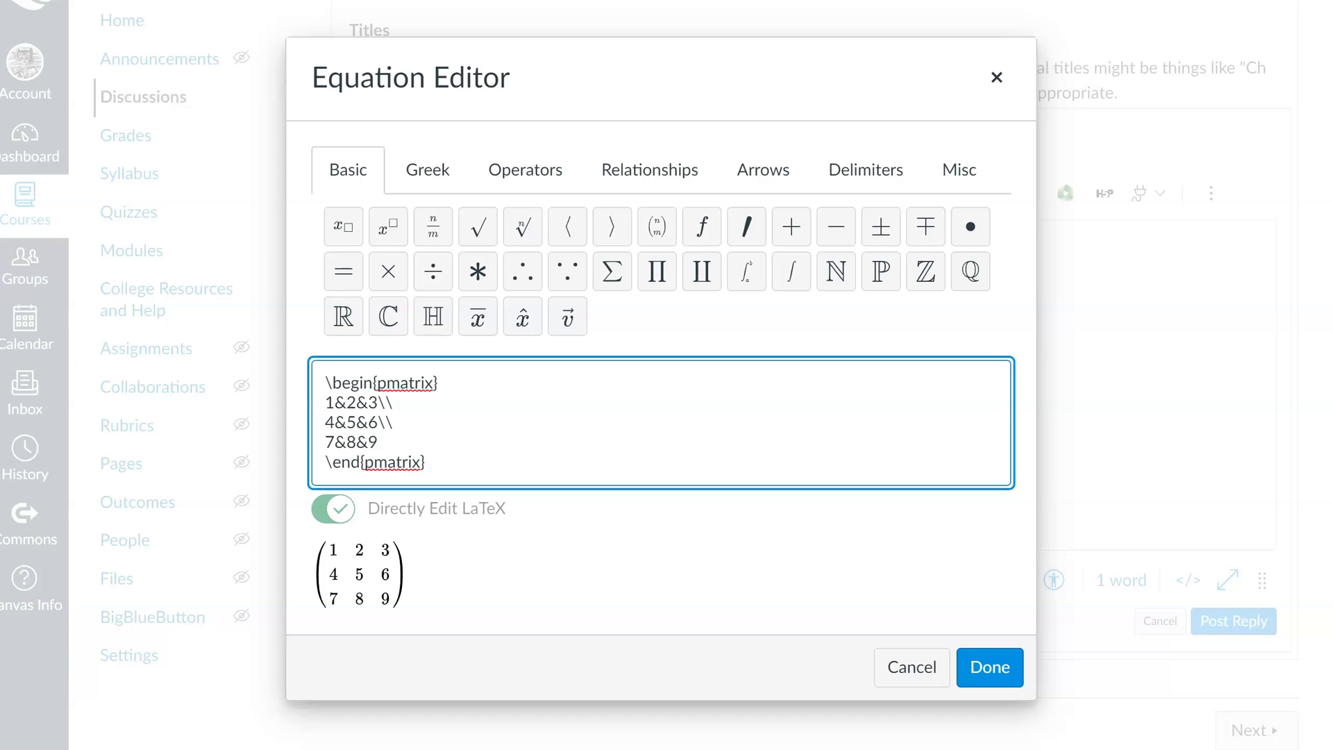
key("BackSpace")
key("BackSpace")
key("BackSpace")
key("BackSpace")
key("BackSpace")
key("BackSpace")
key("BackSpace")
key("BackSpace")
type("{arra")
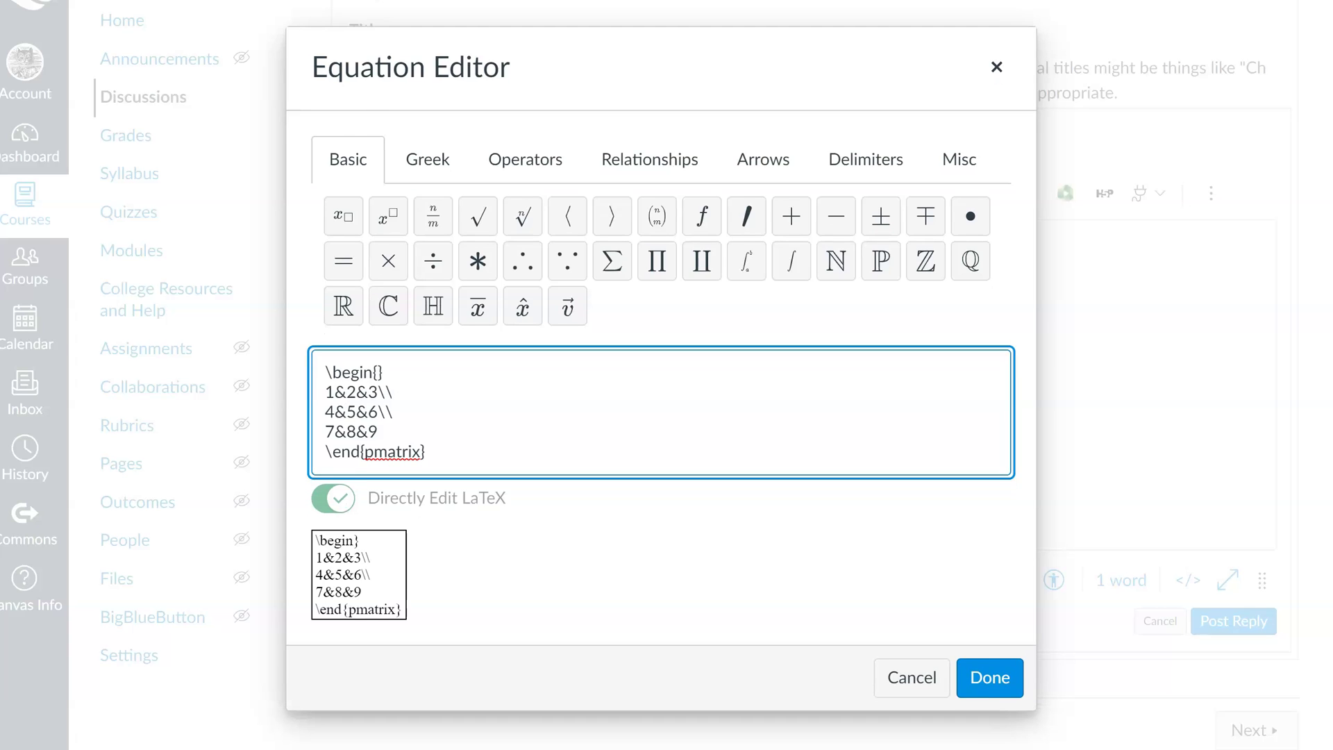
type("y")
left_click(420, 452)
key("BackSpace")
key("BackSpace")
key("BackSpace")
key("BackSpace")
key("BackSpace")
key("BackSpace")
key("BackSpace")
type("array")
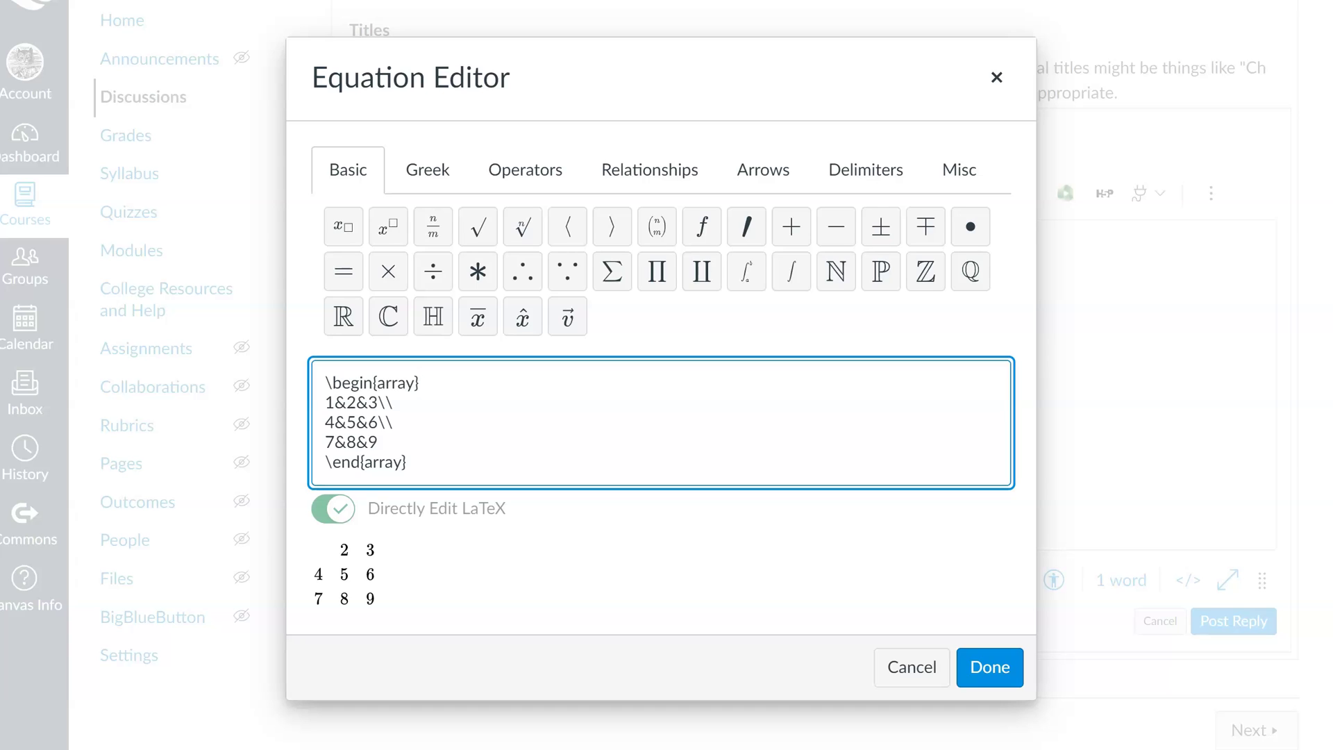
Give the array the column spec {cc|c} and add a \left( line above it.
type("{cc")
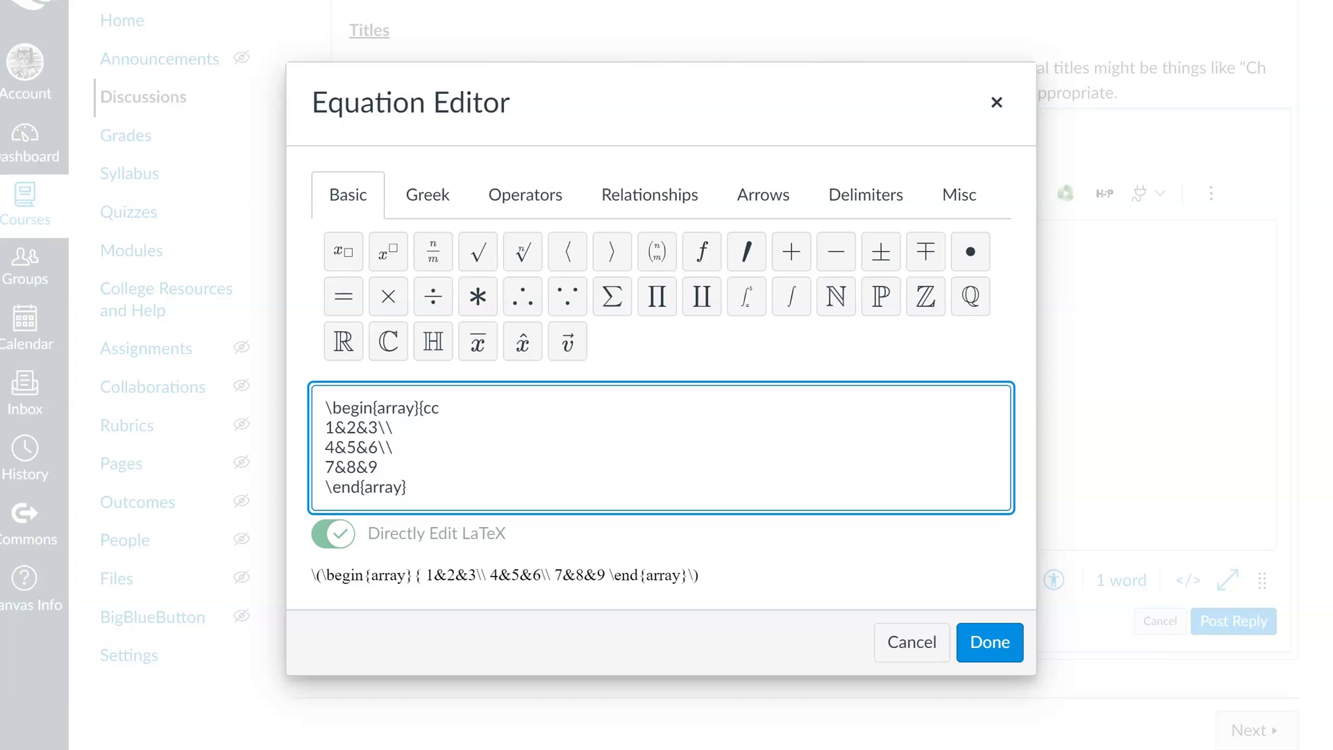
type("|c}")
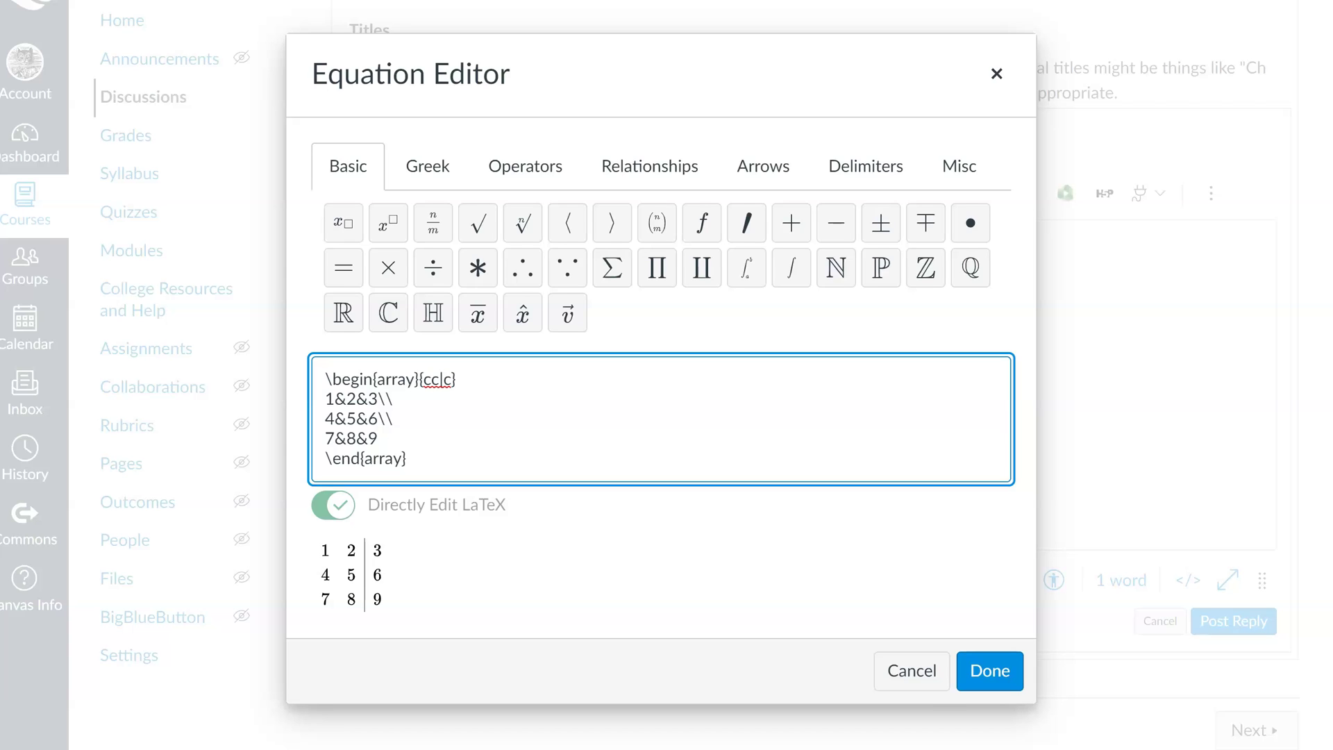
key("Return")
type("\\left(")
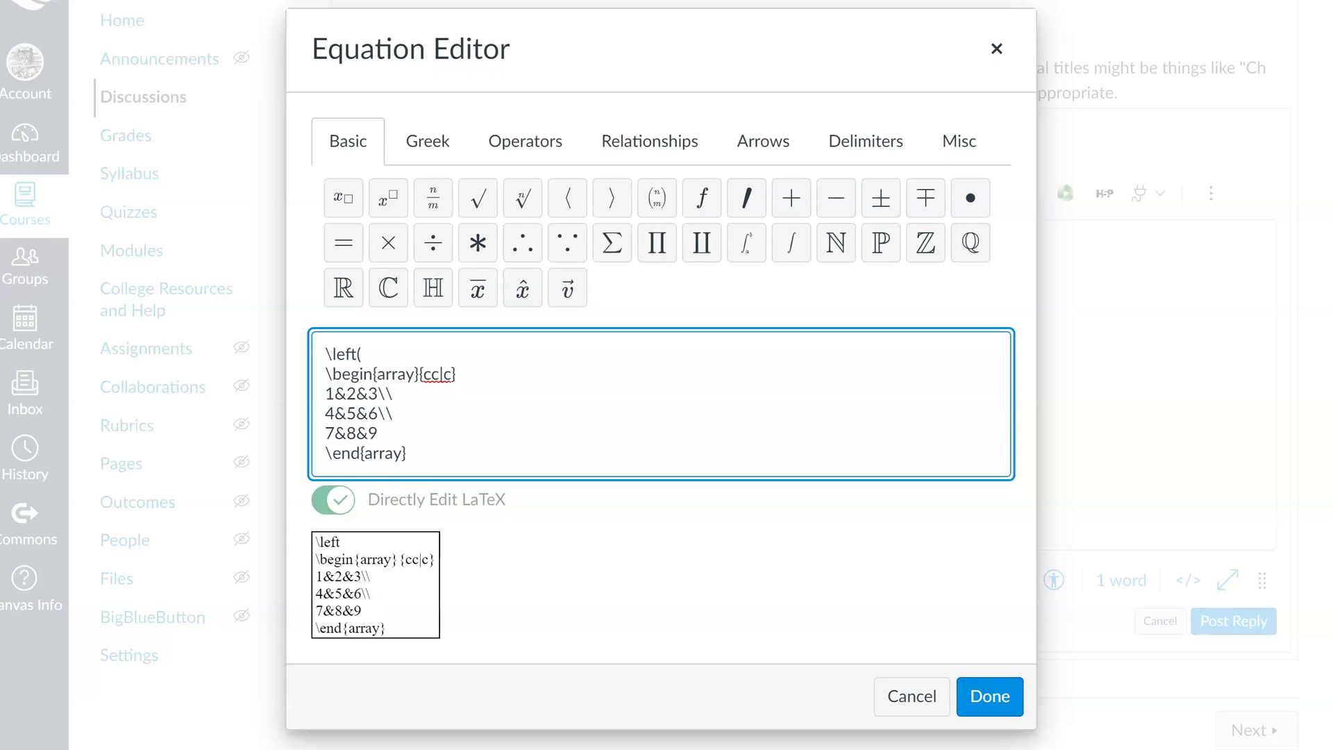
Add \right) after \end{array} and insert the updated augmented matrix into the reply.
left_click(407, 453)
key("Return")
type("\\")
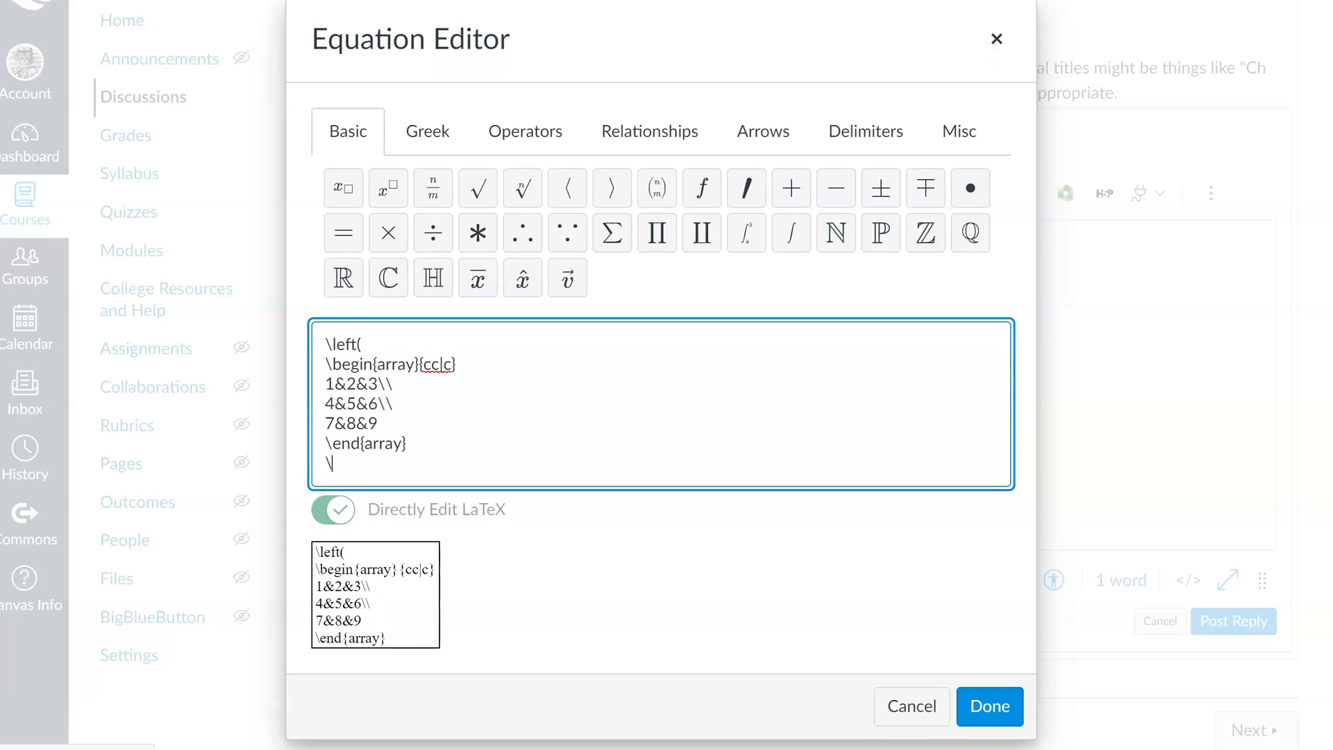
type("right)")
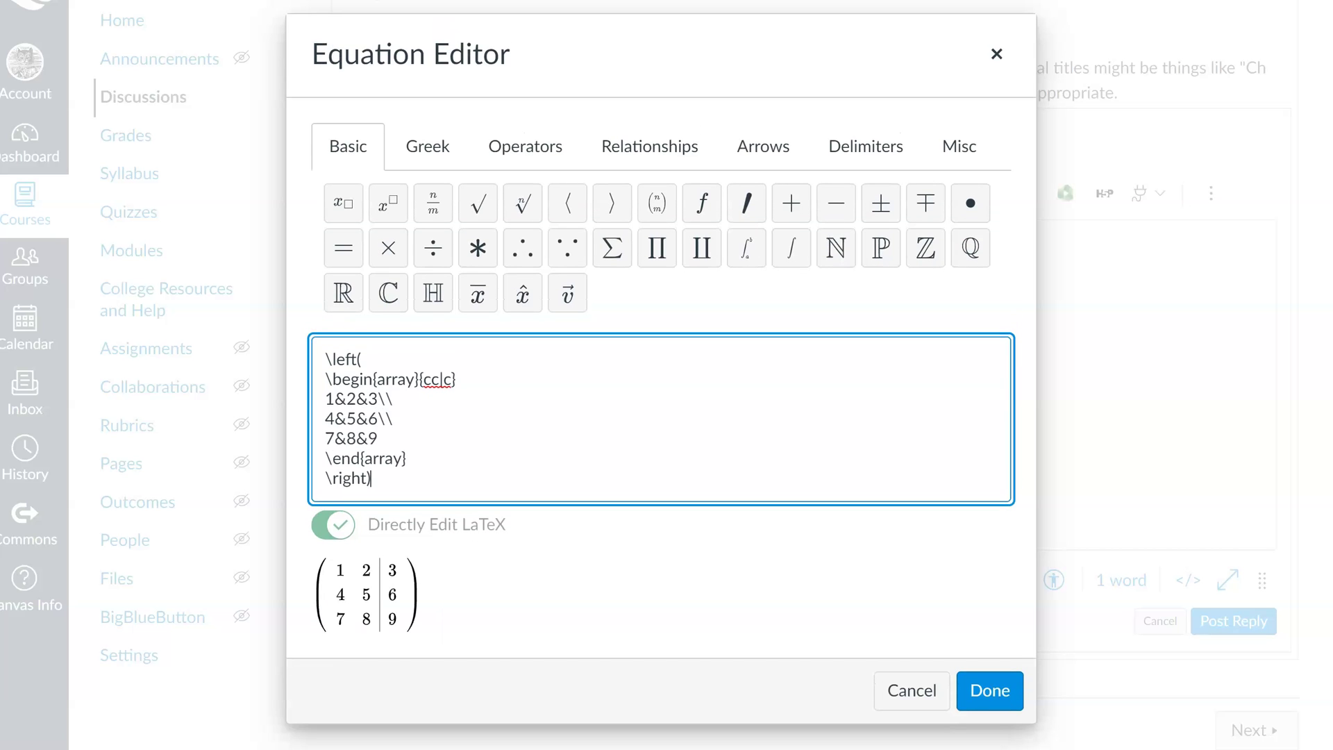
left_click(989, 690)
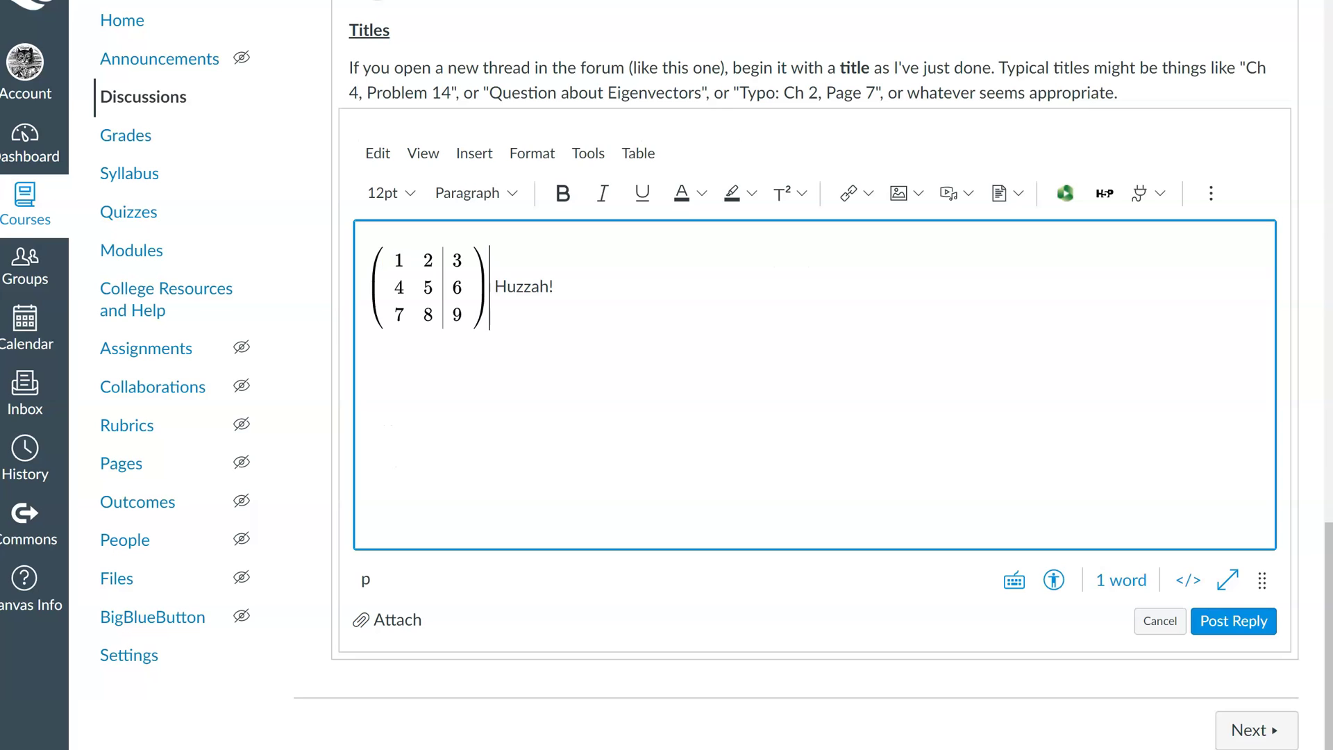